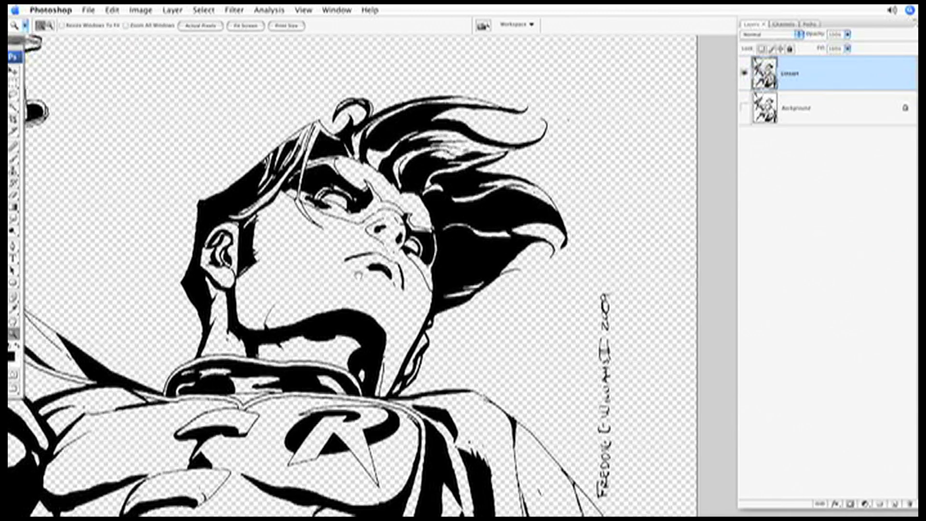
# Step: Examine the inked line art up close around the character's face and flowing hair
pyautogui.click(400, 255)
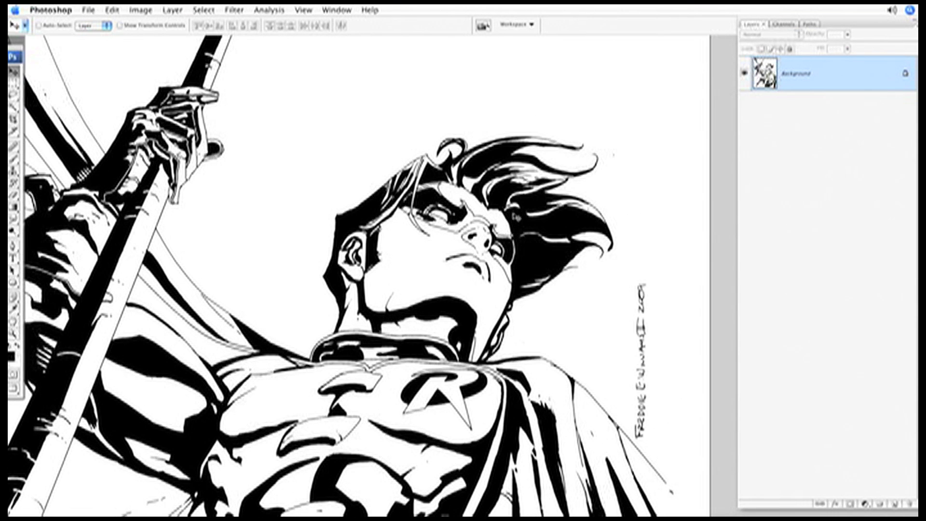
pyautogui.press('super+plus')
pyautogui.press('super+plus')
pyautogui.press('super+plus')
pyautogui.moveTo(431, 135); pyautogui.dragTo(479, 312)
pyautogui.moveTo(410, 216); pyautogui.dragTo(483, 231)
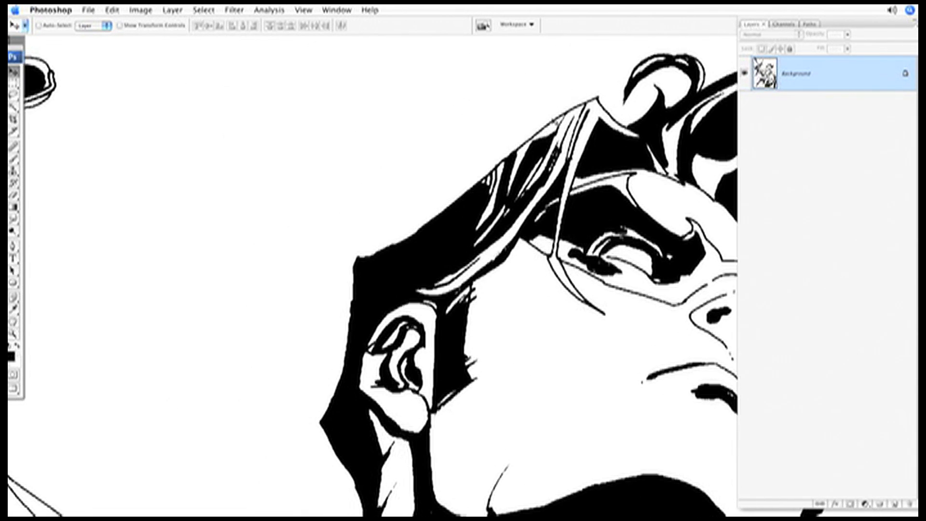
pyautogui.hscroll(8, 587, 138)
pyautogui.scroll(3, 587, 138)
pyautogui.hscroll(5, 545, 140)
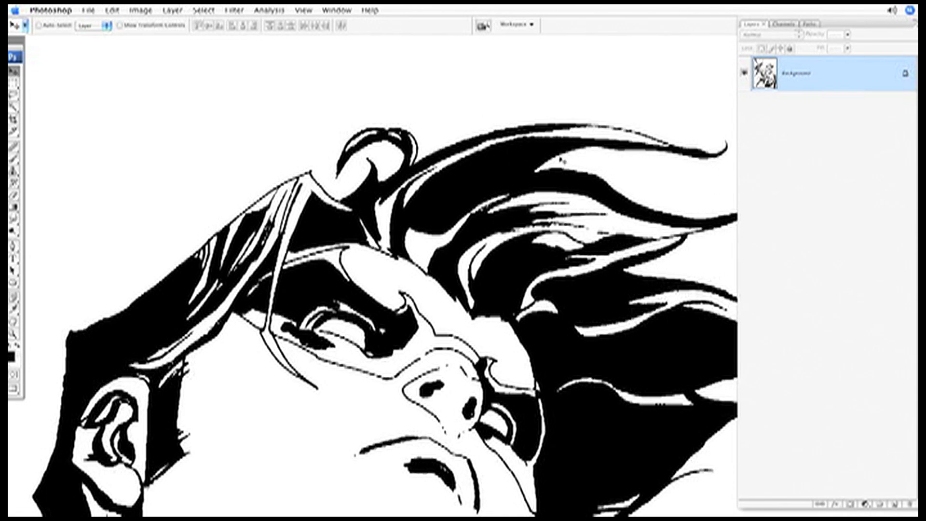
pyautogui.hscroll(6, 616, 219)
pyautogui.scroll(-2, 616, 219)
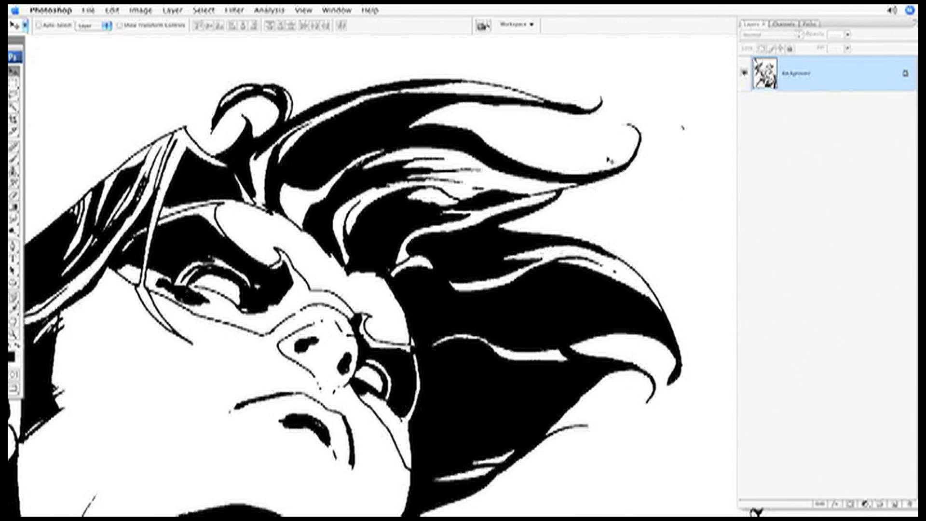
pyautogui.press('super+minus')
pyautogui.press('super+minus')
pyautogui.moveTo(532, 229); pyautogui.dragTo(475, 236)
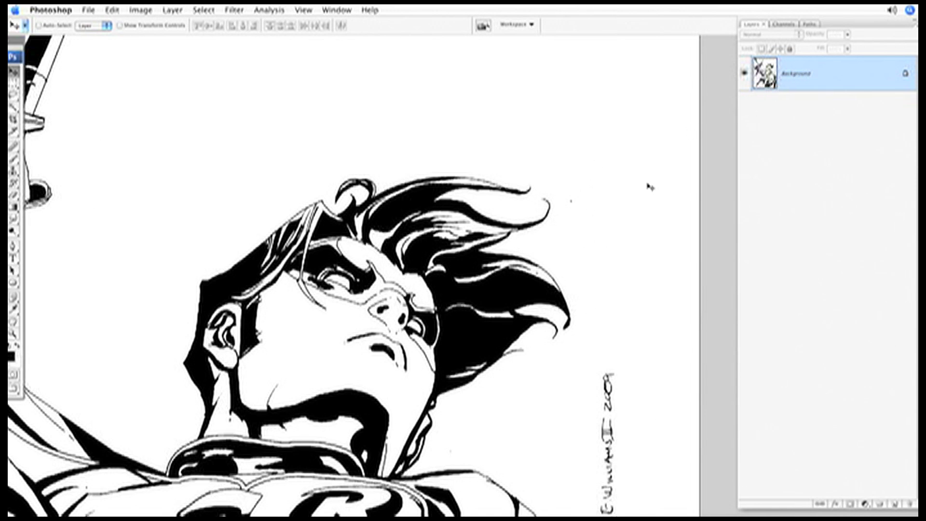
# Step: Duplicate the Background layer and name the copy Lineart
pyautogui.moveTo(884, 467); pyautogui.dragTo(895, 503)
pyautogui.doubleClick(805, 75)
pyautogui.write('Lineart')
pyautogui.press('Return')
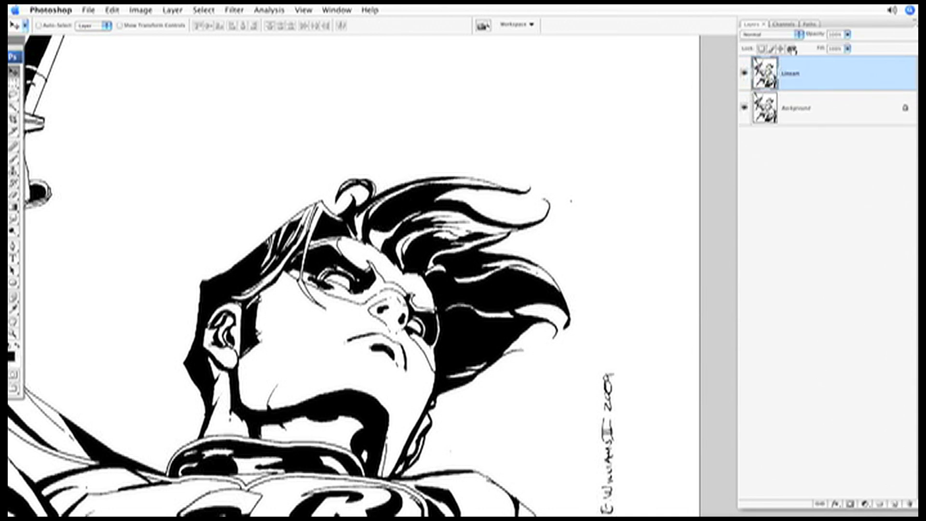
# Step: Set the Lineart layer's blending mode to Multiply and add an empty layer directly above Background
pyautogui.click(770, 34)
pyautogui.click(775, 61)
pyautogui.click(823, 108)
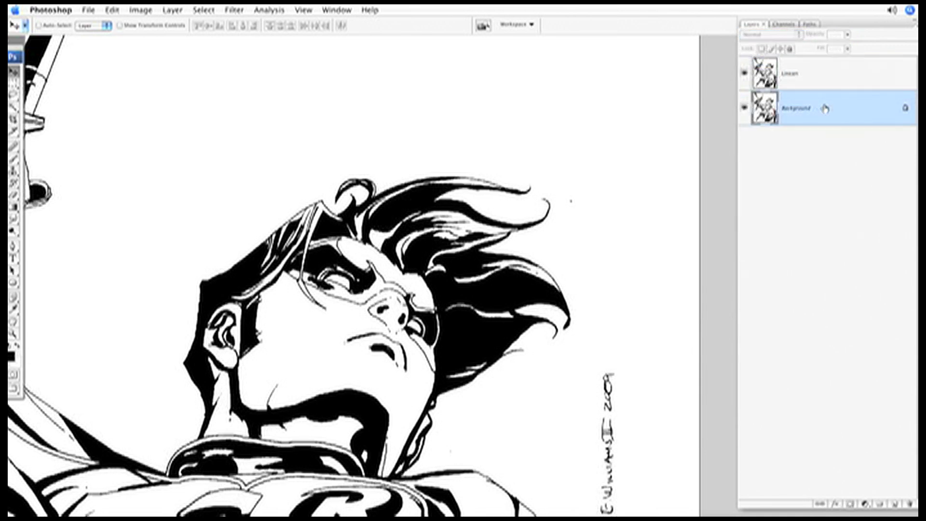
pyautogui.click(895, 503)
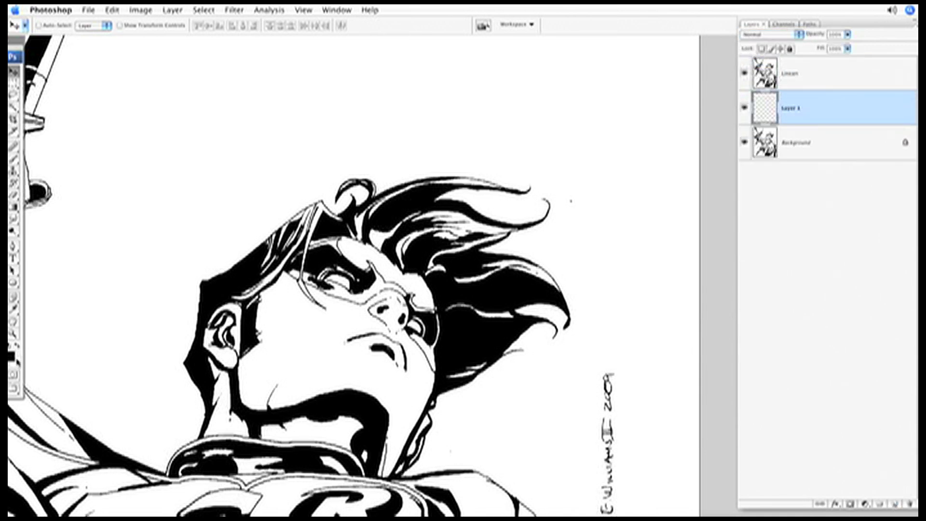
# Step: Choose the light red ff5a5a as foreground colour and brush test strokes over the hair and forehead on the empty layer
pyautogui.click(11, 356)
pyautogui.moveTo(758, 144); pyautogui.dragTo(788, 129)
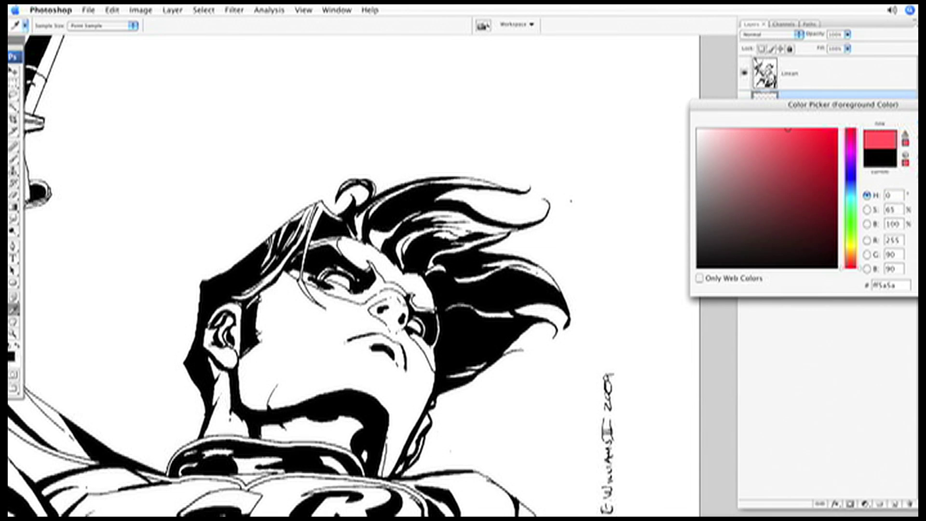
pyautogui.moveTo(867, 105); pyautogui.dragTo(711, 118)
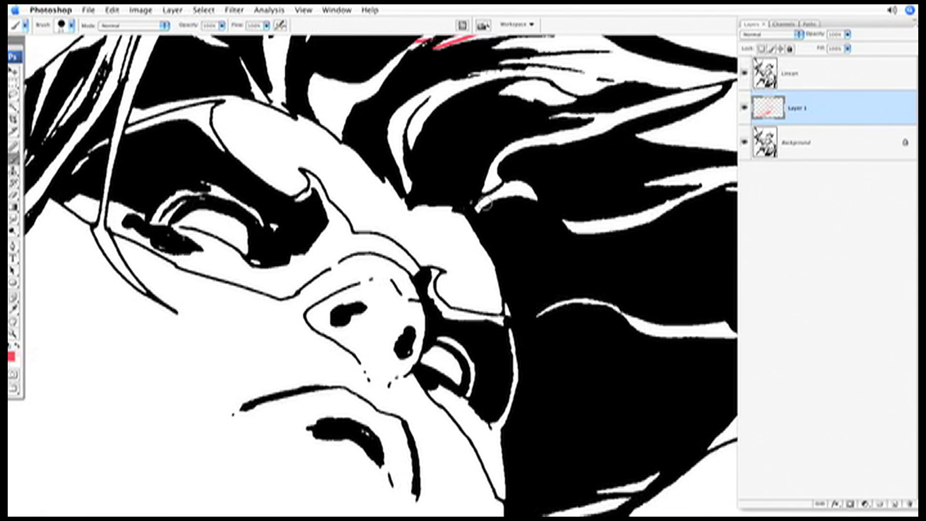
pyautogui.scroll(3, 423, 280)
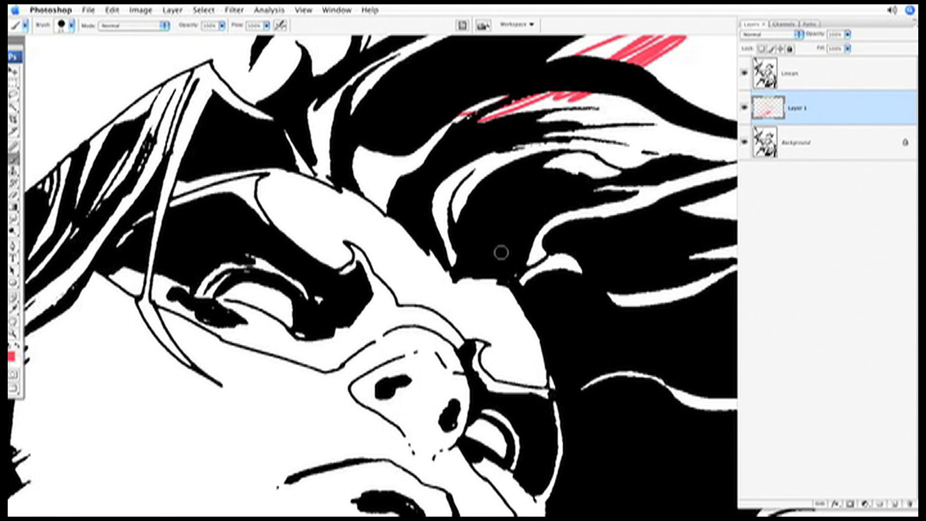
pyautogui.moveTo(458, 276)
pyautogui.mouseDown()
pyautogui.moveTo(493, 263)
pyautogui.moveTo(483, 313)
pyautogui.moveTo(527, 303)
pyautogui.moveTo(534, 315)
pyautogui.moveTo(555, 260)
pyautogui.moveTo(575, 251)
pyautogui.moveTo(534, 276)
pyautogui.moveTo(497, 265)
pyautogui.moveTo(585, 211)
pyautogui.mouseUp()
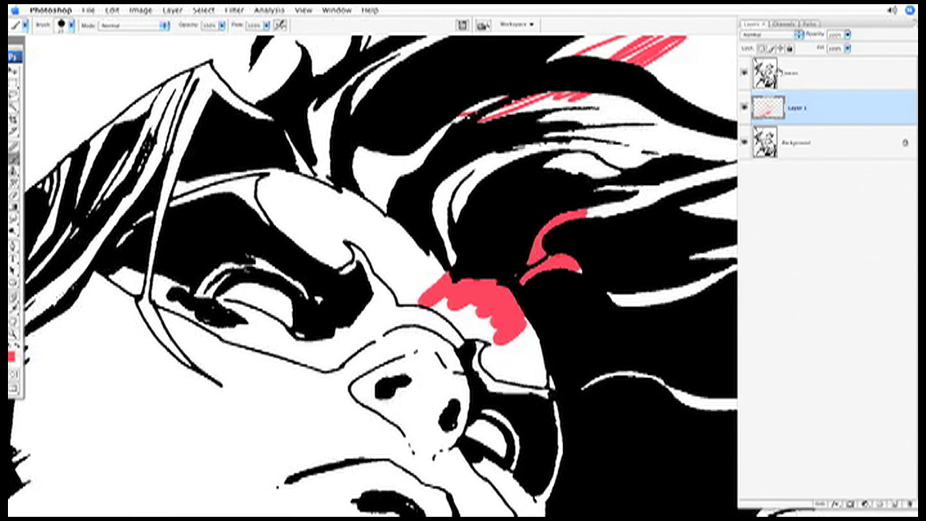
# Step: Select the Lineart layer and inspect how its Multiply mode combines with the red strokes in the hair and forehead
pyautogui.press('v')
pyautogui.click(817, 77)
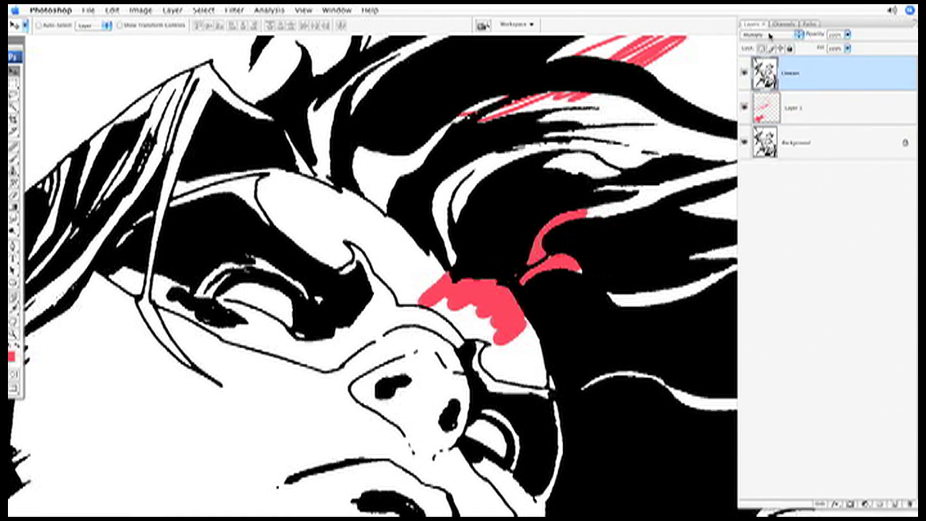
pyautogui.moveTo(683, 85); pyautogui.dragTo(517, 207)
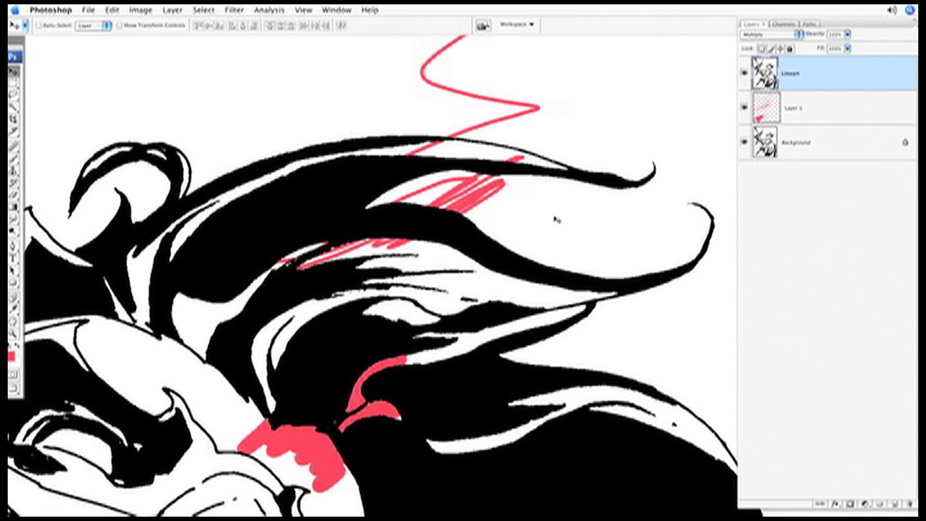
pyautogui.moveTo(318, 299); pyautogui.dragTo(520, 194)
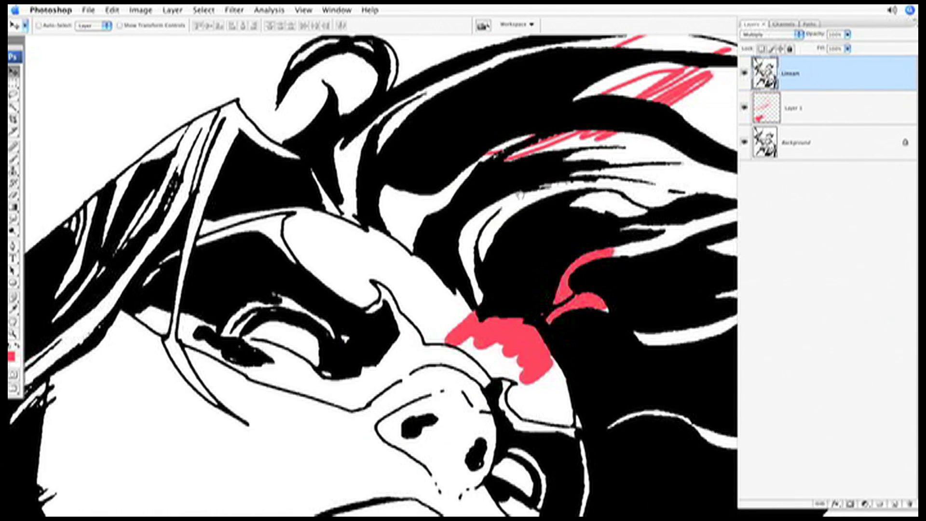
pyautogui.press('super+minus')
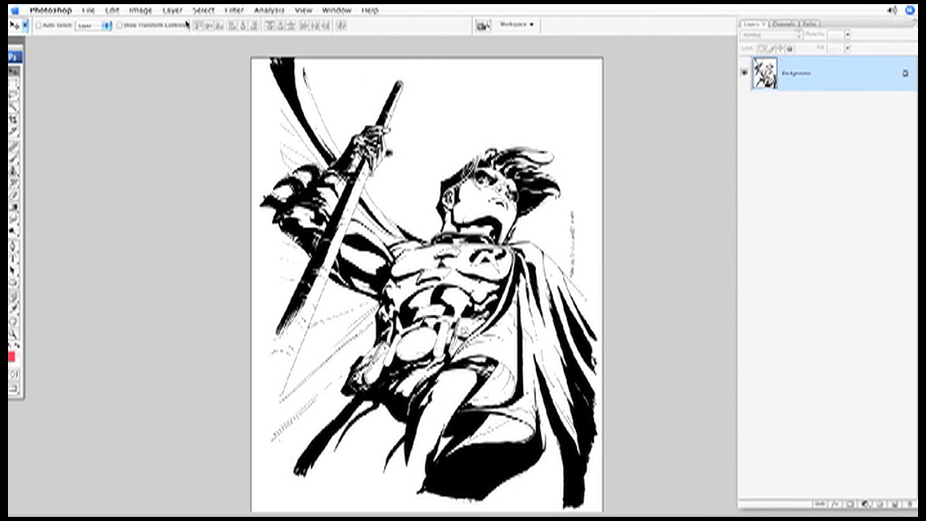
# Step: Select the whole canvas and copy the Background artwork
pyautogui.click(204, 10)
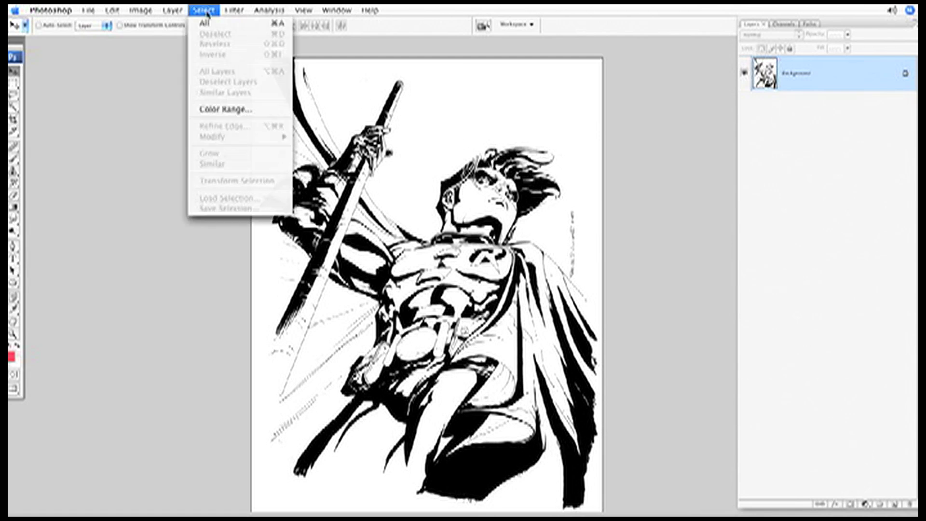
pyautogui.click(206, 24)
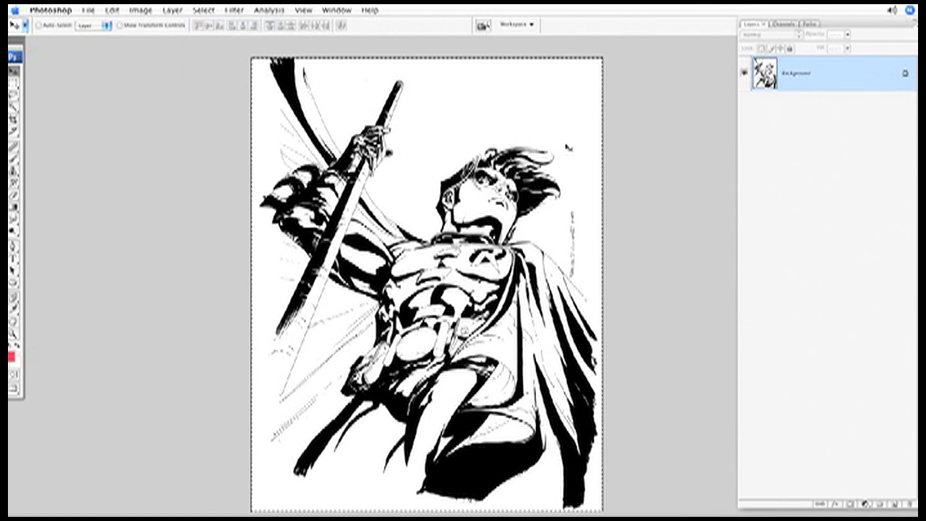
pyautogui.click(117, 8)
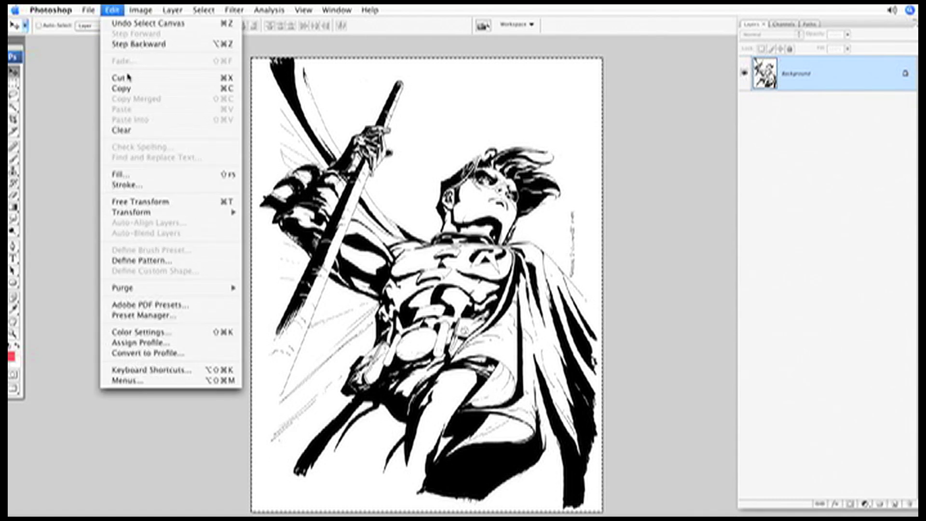
pyautogui.click(129, 89)
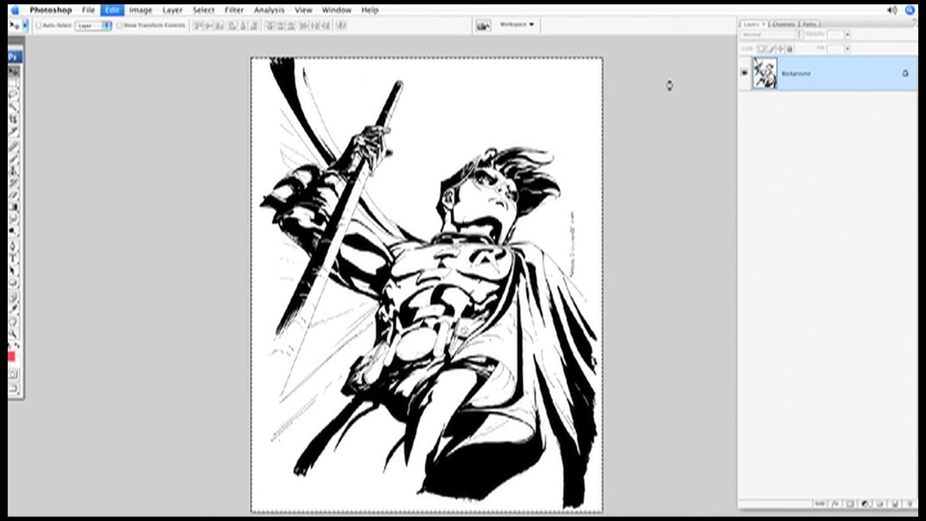
# Step: Create a new channel named Temp for BG, with colour indicating selected areas
pyautogui.click(779, 24)
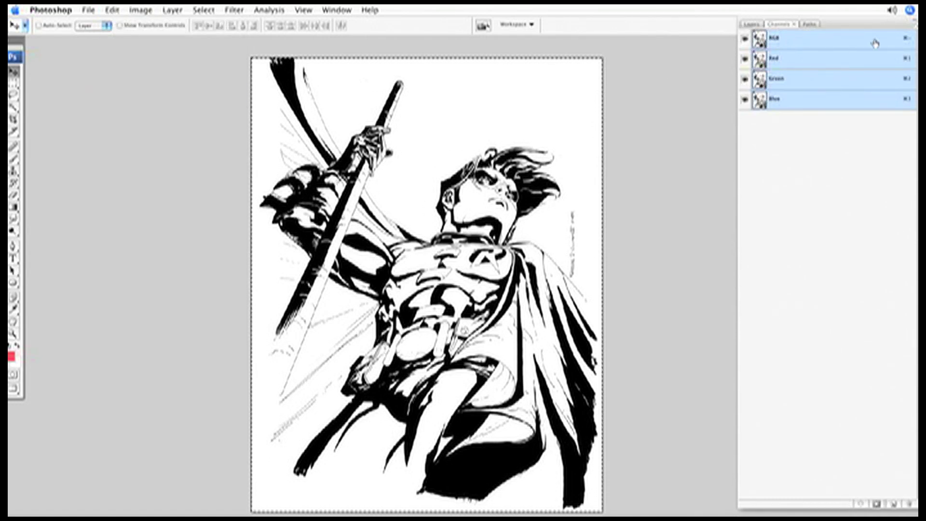
pyautogui.click(911, 22)
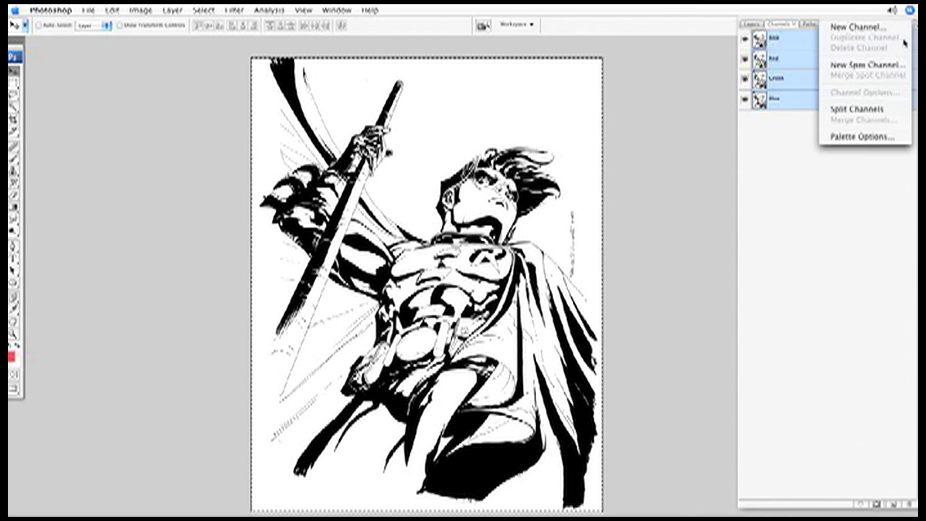
pyautogui.click(861, 28)
pyautogui.write('Te')
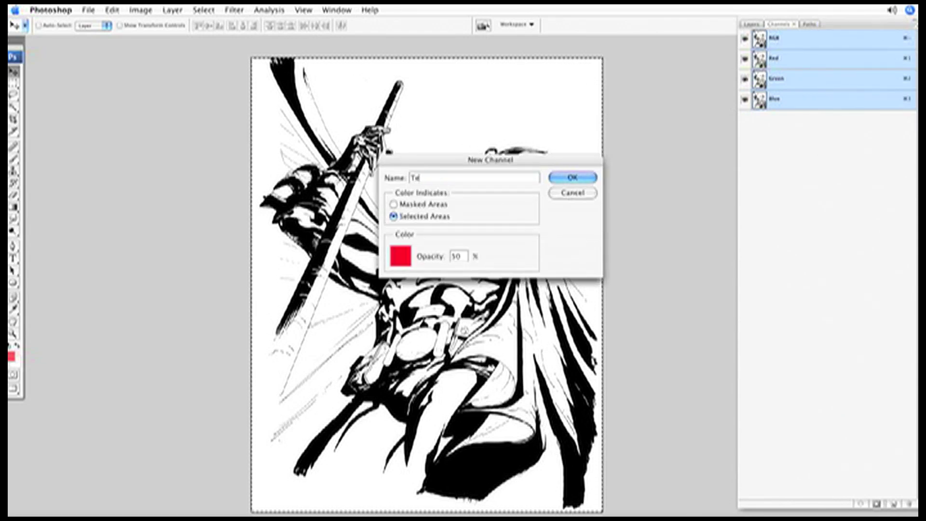
pyautogui.write('mp for BG')
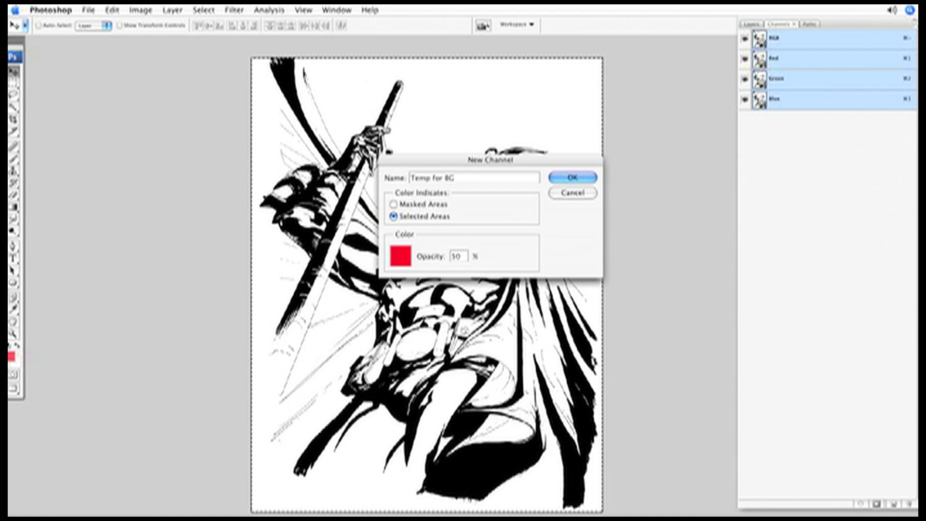
pyautogui.press('Return')
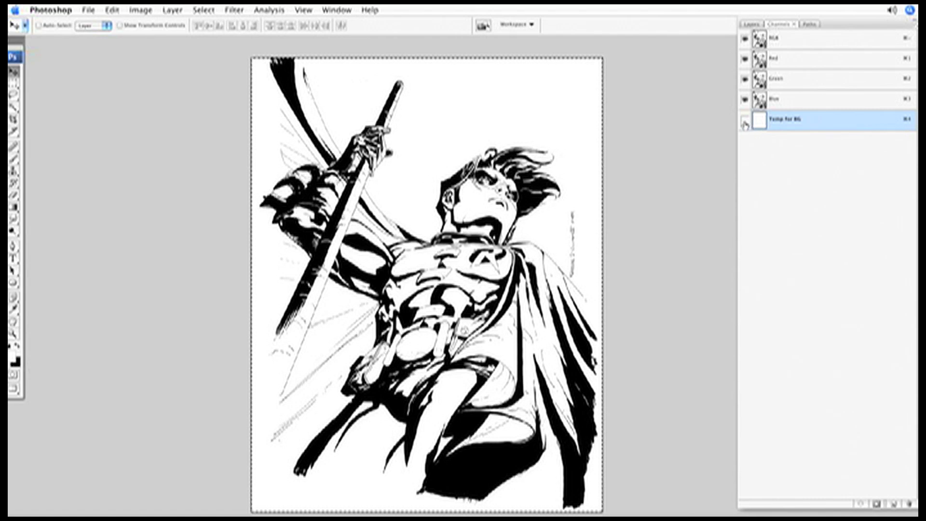
# Step: Make the Temp for BG channel visible and paste the copied line art into it
pyautogui.click(744, 120)
pyautogui.press('x')
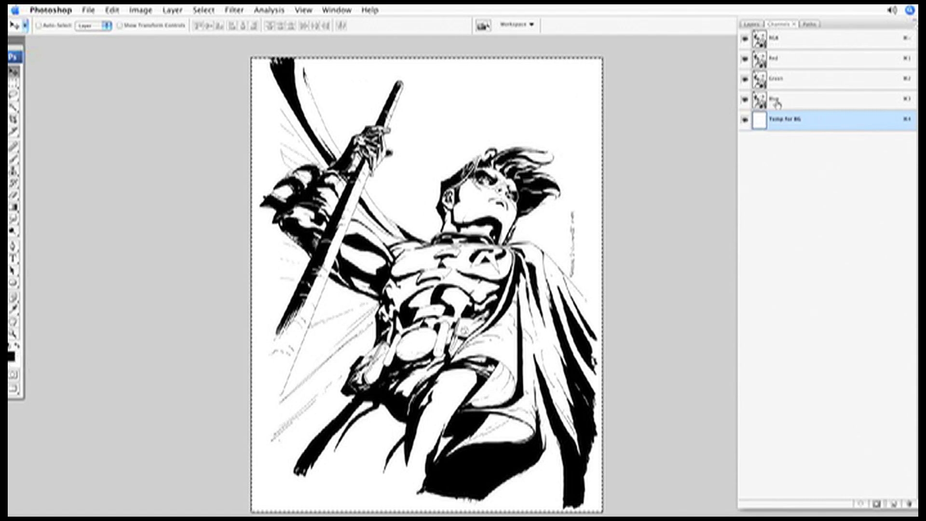
pyautogui.press('super+v')
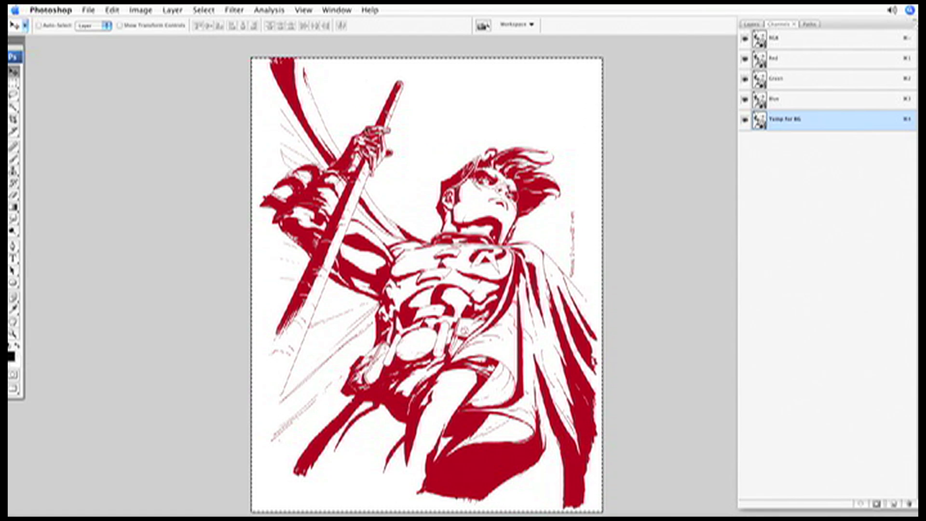
# Step: Hide the RGB channels and view the Temp for BG channel alone around the head and chest
pyautogui.press('z')
pyautogui.click(489, 123)
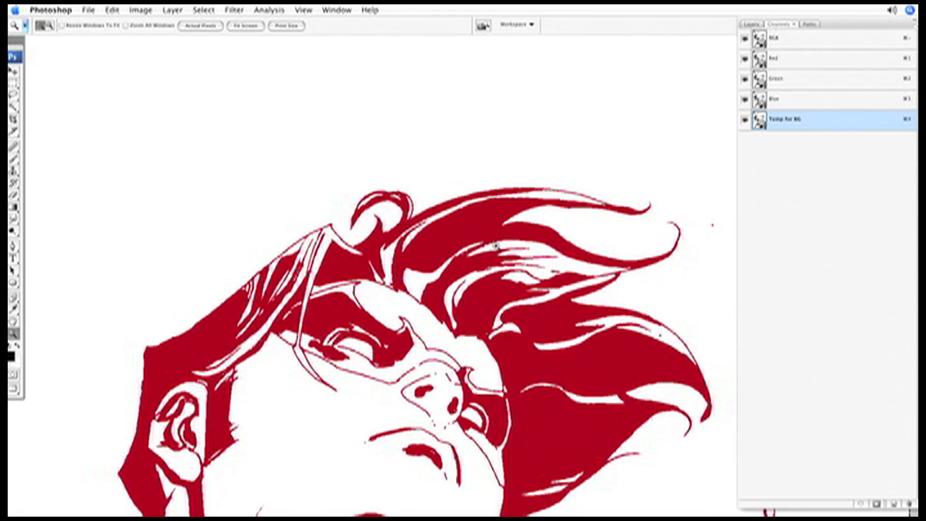
pyautogui.keyDown('alt'); pyautogui.click(428, 257); pyautogui.keyUp('alt')
pyautogui.click(745, 38)
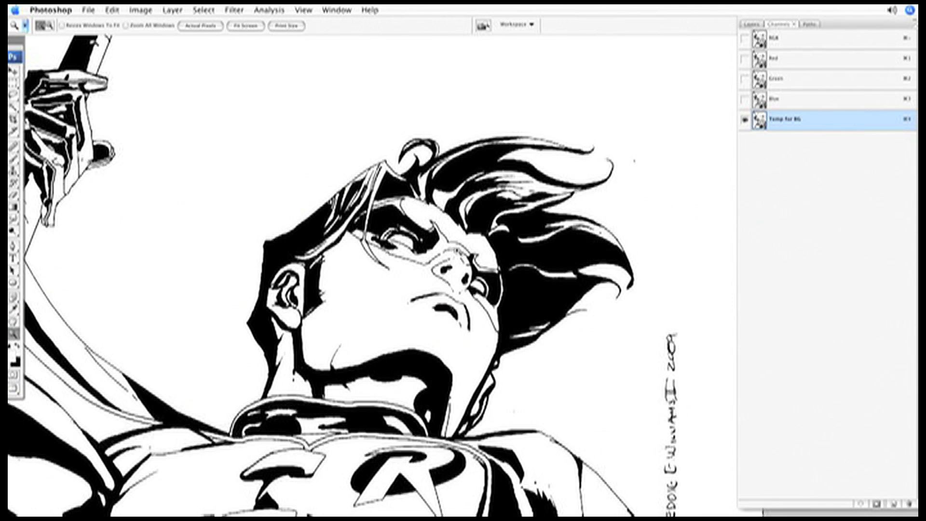
pyautogui.scroll(-5, 453, 300)
pyautogui.hscroll(-3, 453, 299)
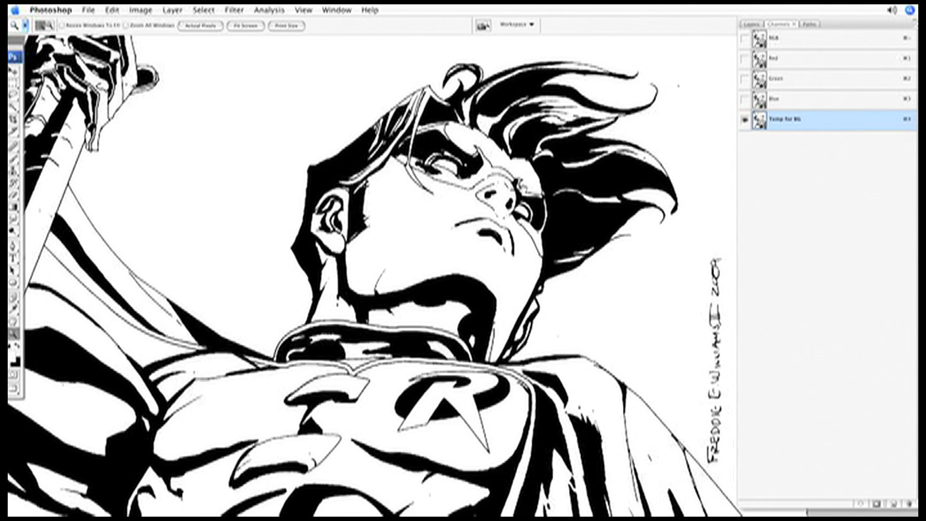
# Step: Load the Temp for BG channel of RobinBustExample.tif as a new selection, without inverting it
pyautogui.click(201, 9)
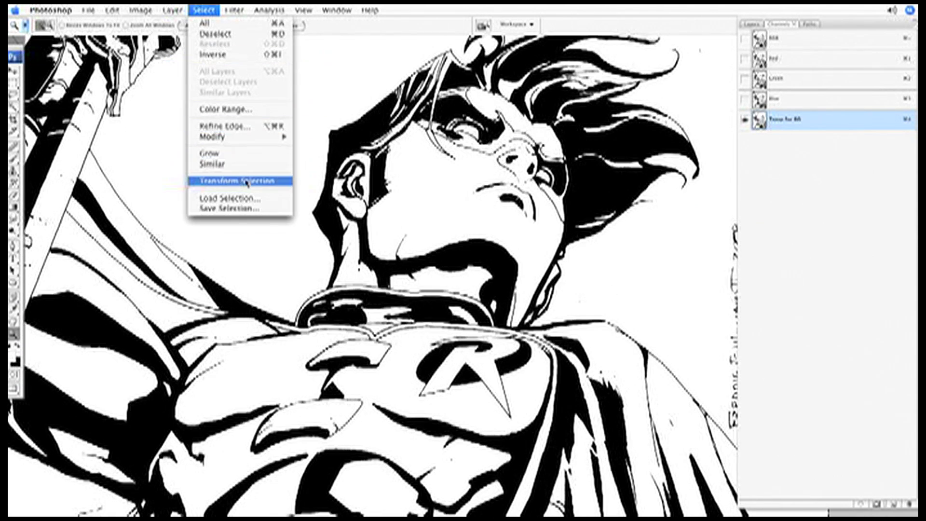
pyautogui.click(246, 199)
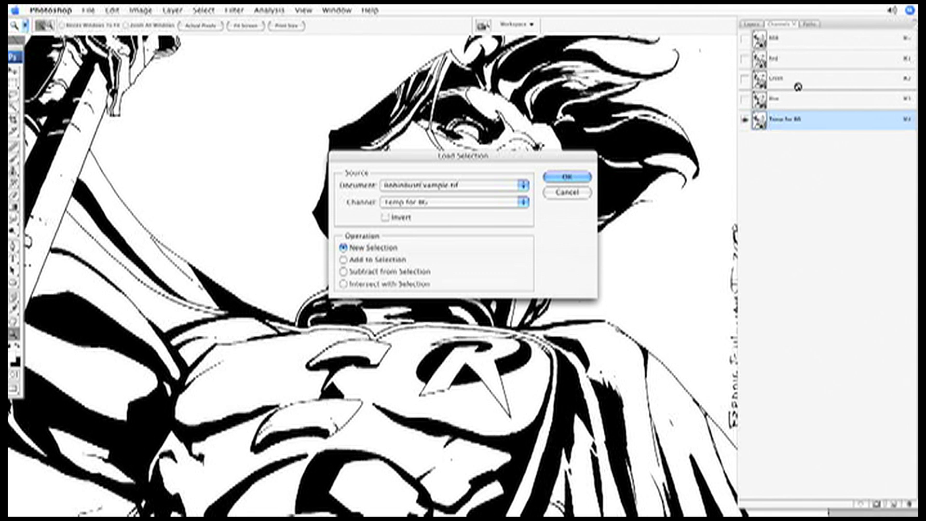
pyautogui.click(415, 205)
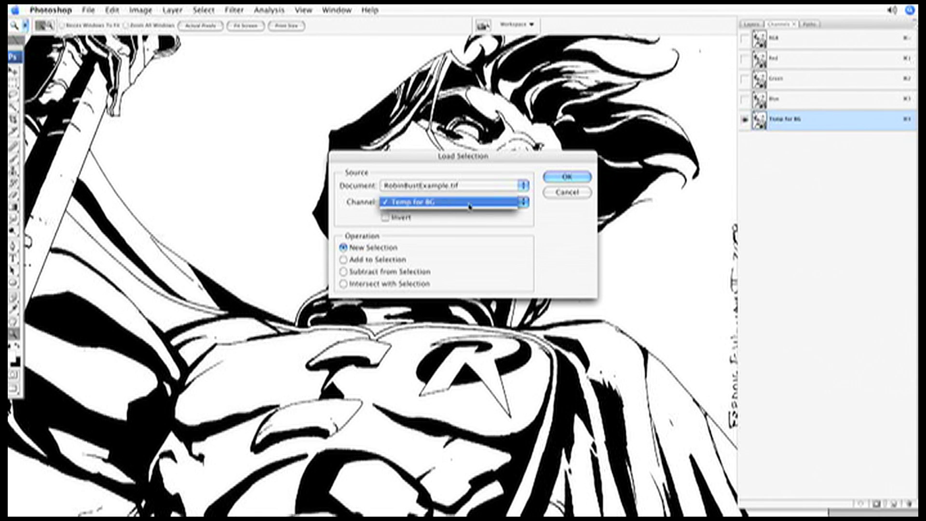
pyautogui.click(486, 205)
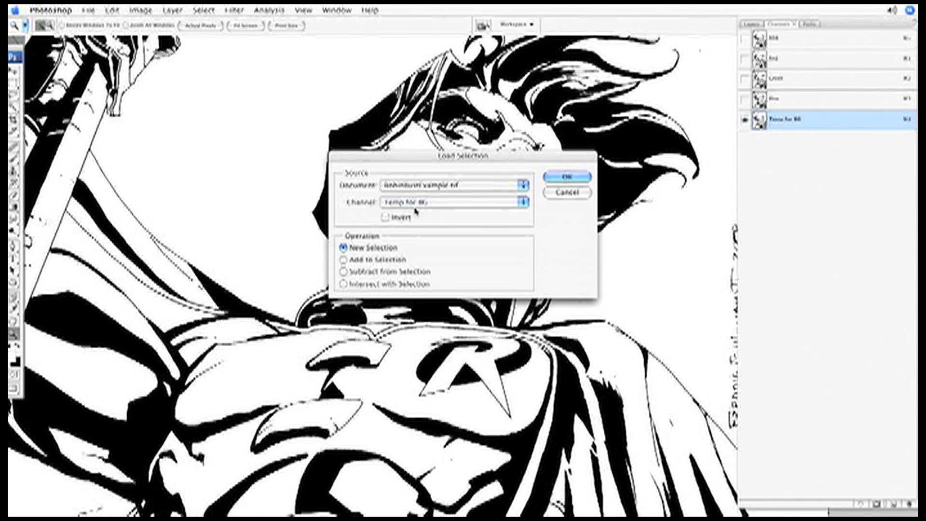
pyautogui.click(573, 177)
pyautogui.moveTo(575, 155); pyautogui.dragTo(500, 102)
pyautogui.moveTo(265, 122)
pyautogui.mouseDown()
pyautogui.moveTo(434, 168)
pyautogui.moveTo(429, 285)
pyautogui.moveTo(408, 390)
pyautogui.mouseUp()
pyautogui.moveTo(430, 308); pyautogui.dragTo(370, 81)
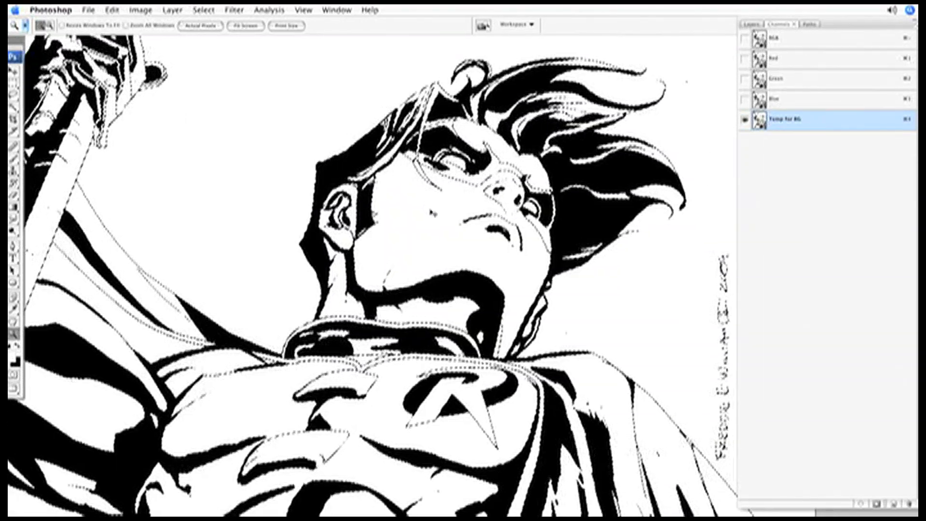
# Step: Return from the Temp for BG channel to the RGB composite channel, showing most of the figure
pyautogui.press('super+minus')
pyautogui.press('super+minus')
pyautogui.press('super+minus')
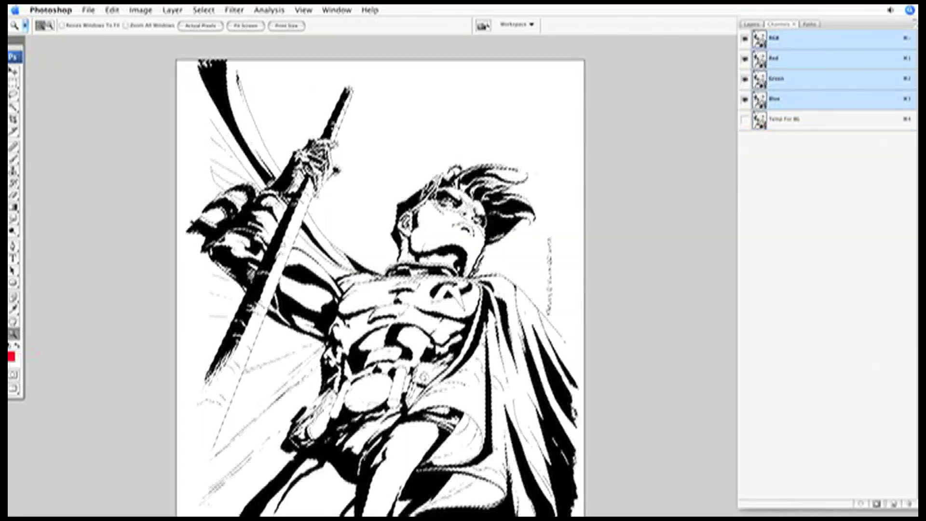
pyautogui.moveTo(830, 119); pyautogui.dragTo(908, 503)
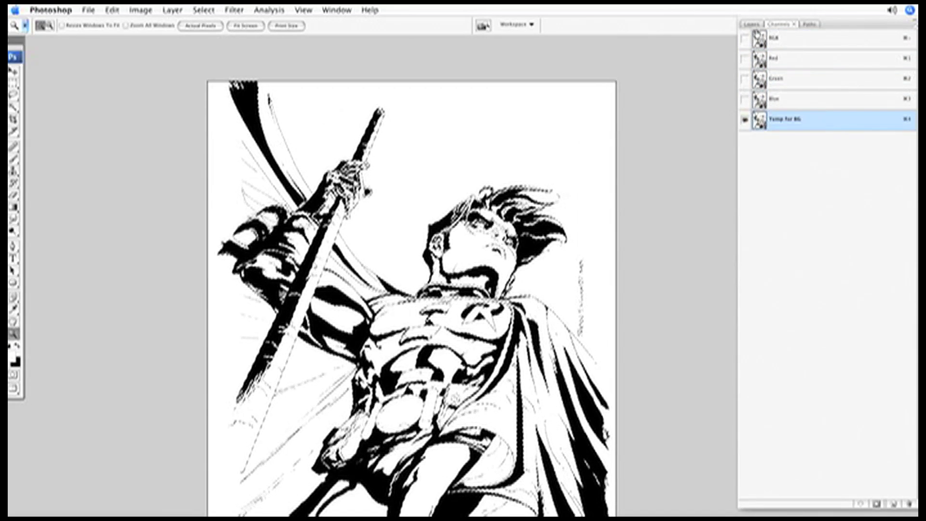
pyautogui.click(785, 42)
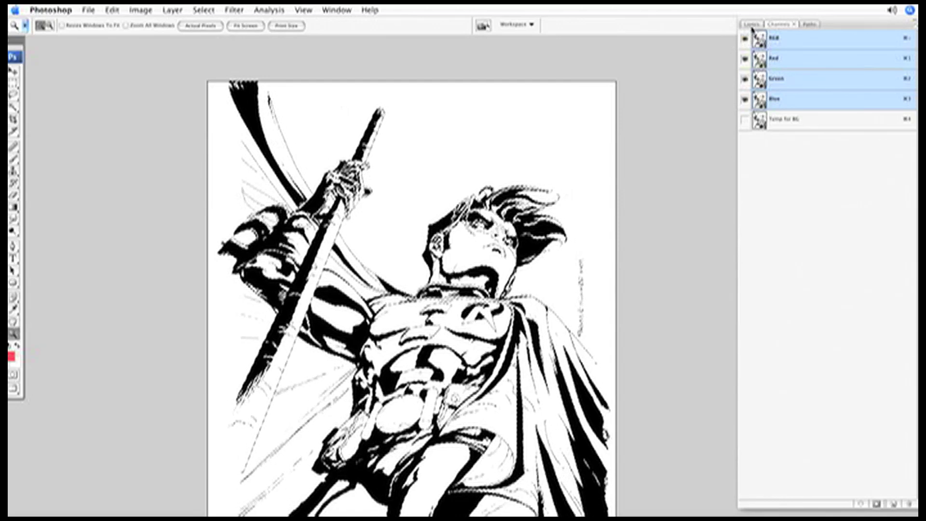
# Step: Create a new layer named Lineart above the Background layer
pyautogui.click(752, 24)
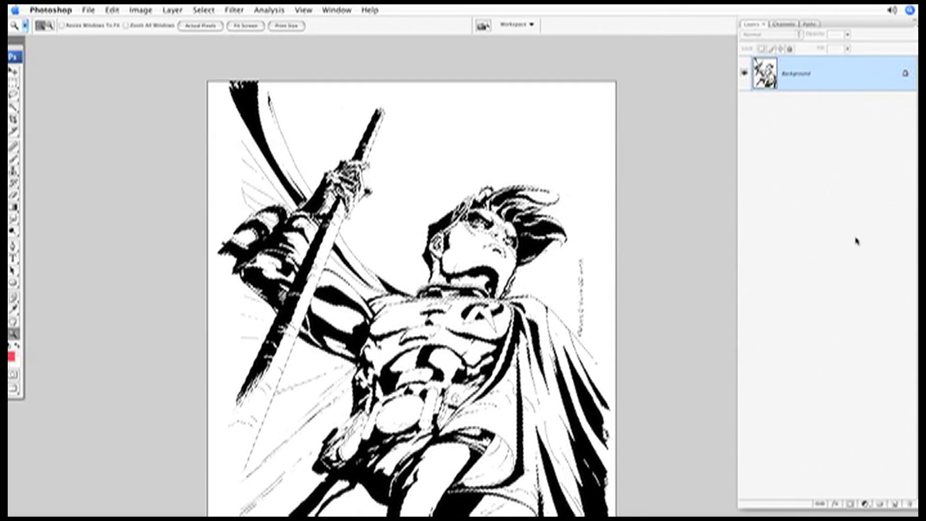
pyautogui.click(916, 32)
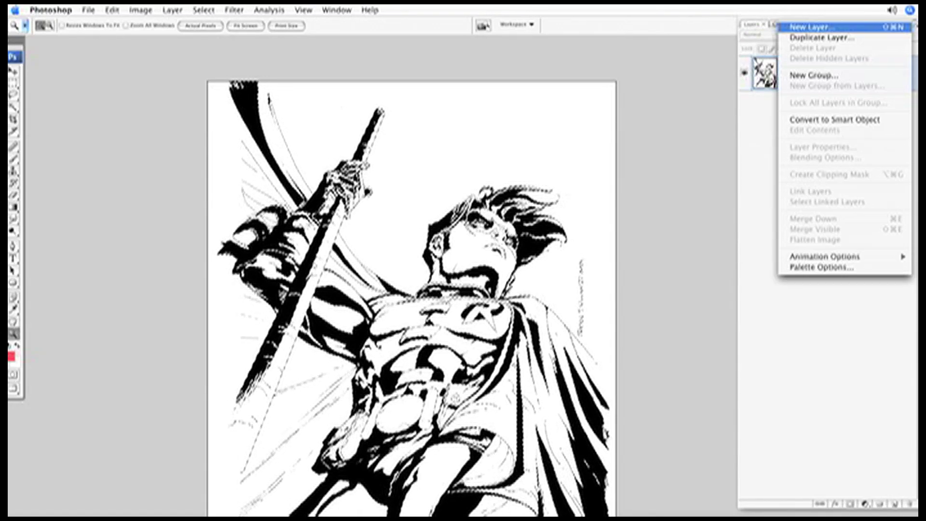
pyautogui.click(830, 28)
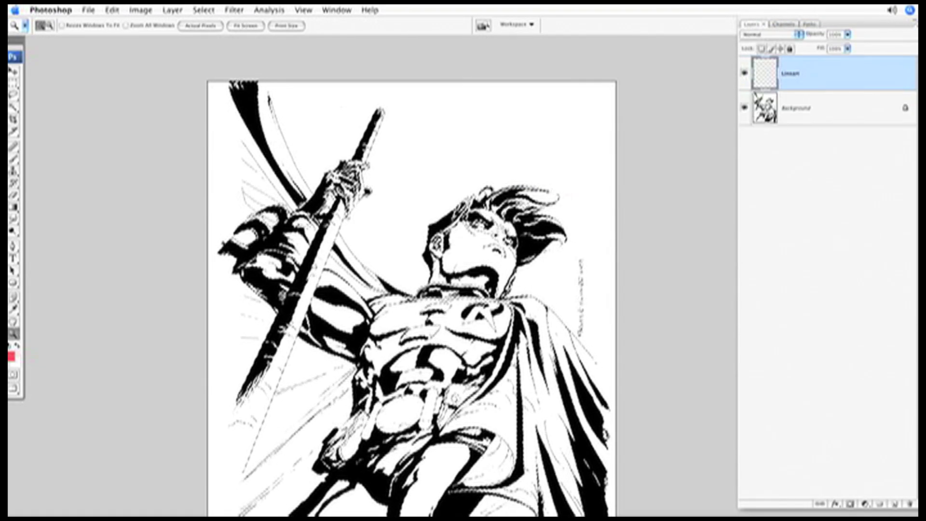
# Step: Fill the selection on the Lineart layer with black in Normal mode at 100% opacity, and hide the Background layer
pyautogui.press('d')
pyautogui.click(112, 10)
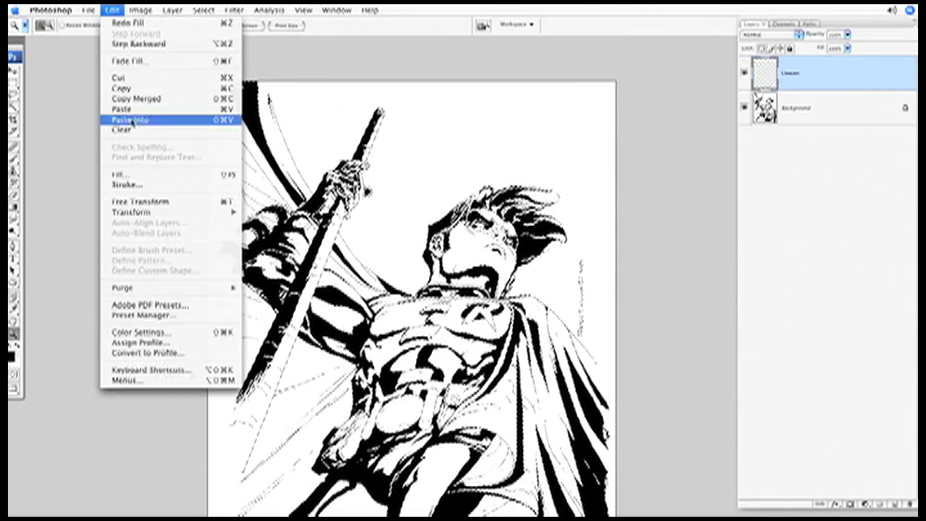
pyautogui.click(135, 174)
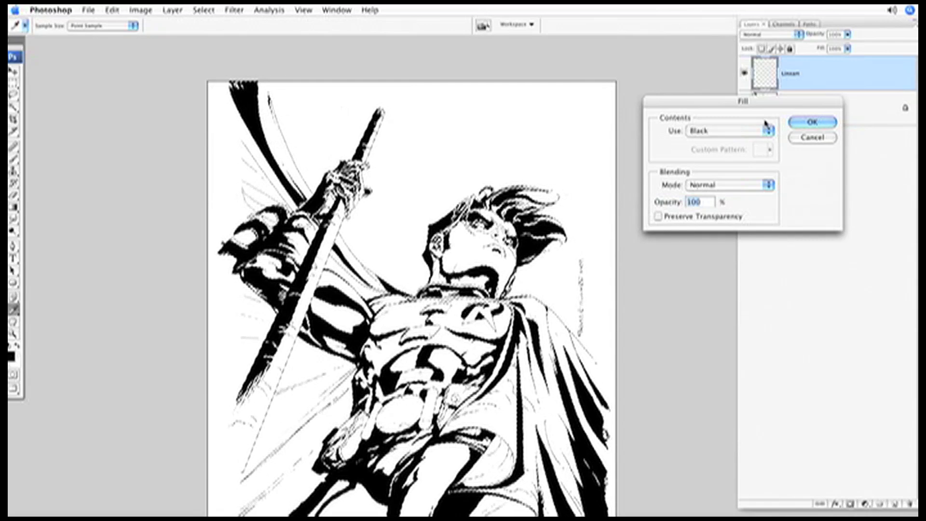
pyautogui.click(806, 119)
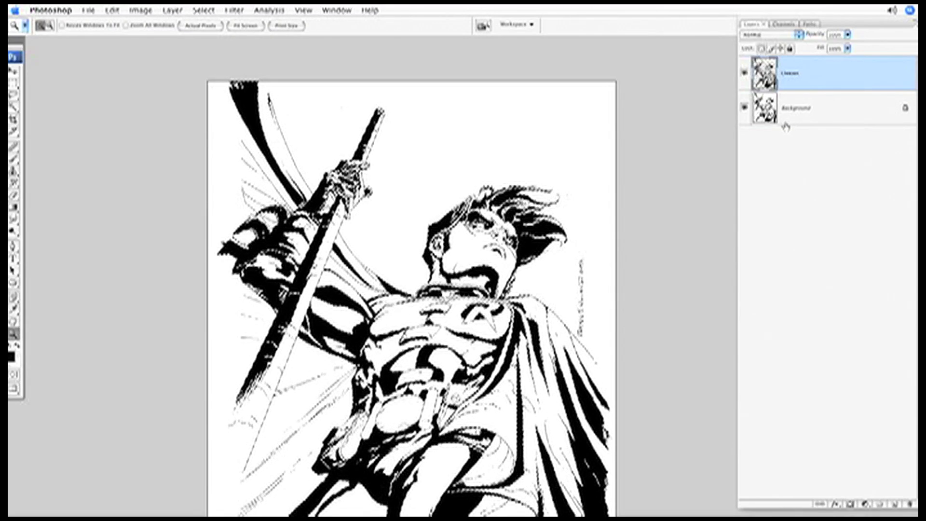
pyautogui.click(744, 107)
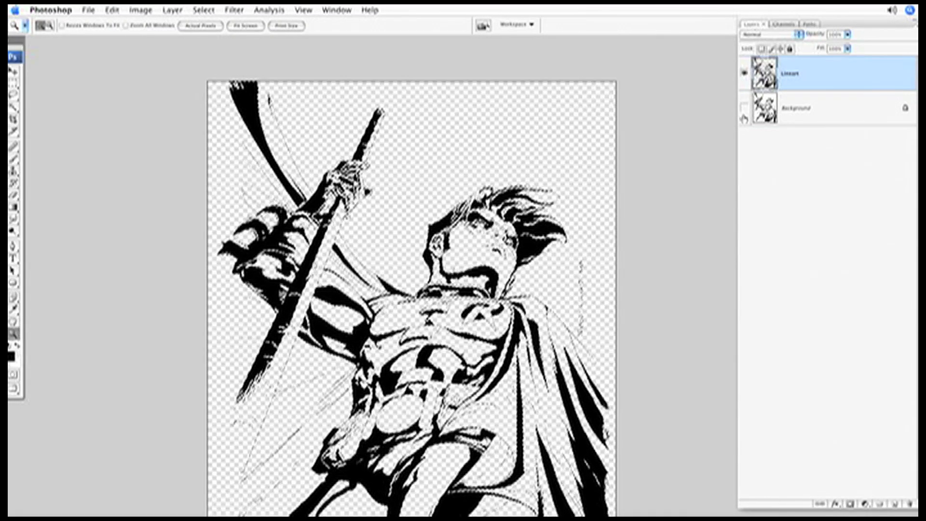
# Step: Examine the isolated line art against transparency around the chest, hair and face
pyautogui.press('super+plus')
pyautogui.press('super+plus')
pyautogui.press('super+plus')
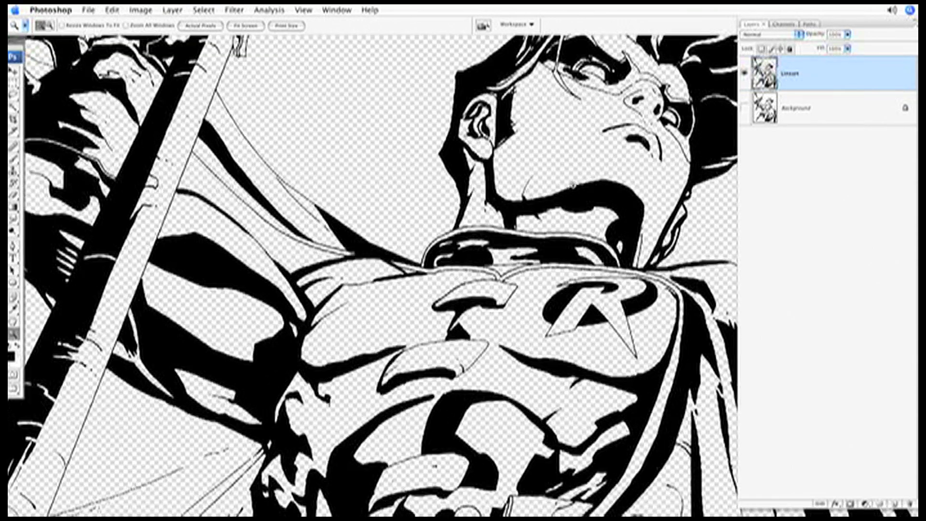
pyautogui.moveTo(633, 114); pyautogui.dragTo(369, 278)
pyautogui.moveTo(427, 212); pyautogui.dragTo(408, 209)
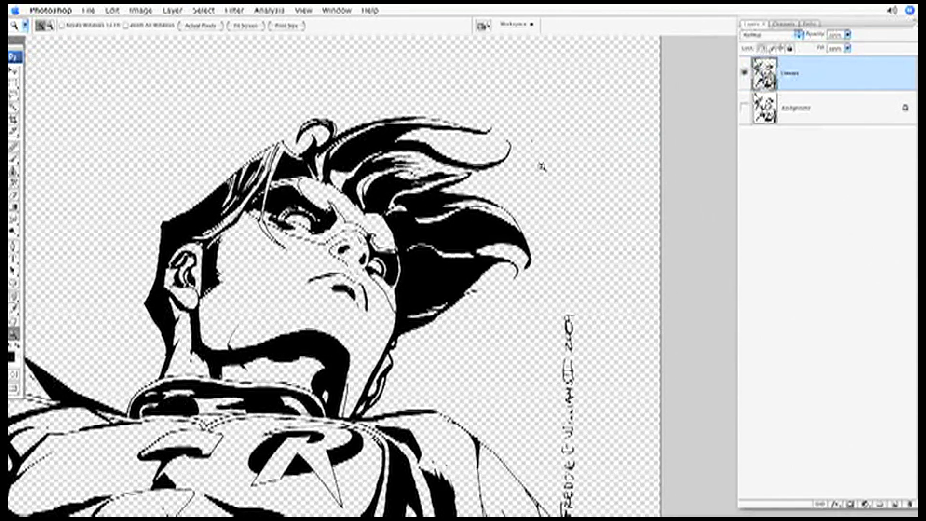
pyautogui.click(542, 167)
pyautogui.moveTo(527, 170); pyautogui.dragTo(521, 234)
pyautogui.click(512, 236)
pyautogui.moveTo(393, 253); pyautogui.dragTo(513, 211)
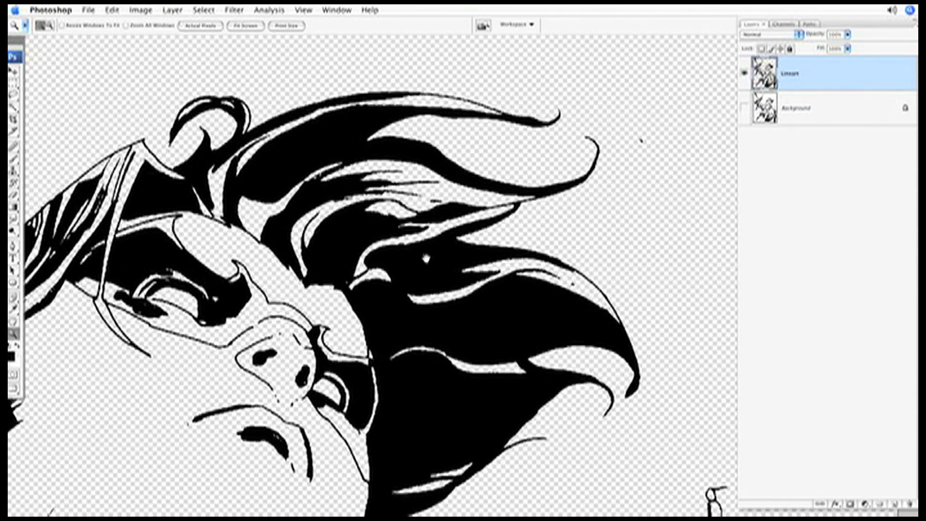
pyautogui.moveTo(426, 259); pyautogui.dragTo(615, 103)
pyautogui.moveTo(456, 257)
pyautogui.mouseDown()
pyautogui.moveTo(539, 286)
pyautogui.moveTo(447, 268)
pyautogui.mouseUp()
# Step: Add a solid colour fill layer in pink #ff8686 between the Background and Lineart layers
pyautogui.click(794, 103)
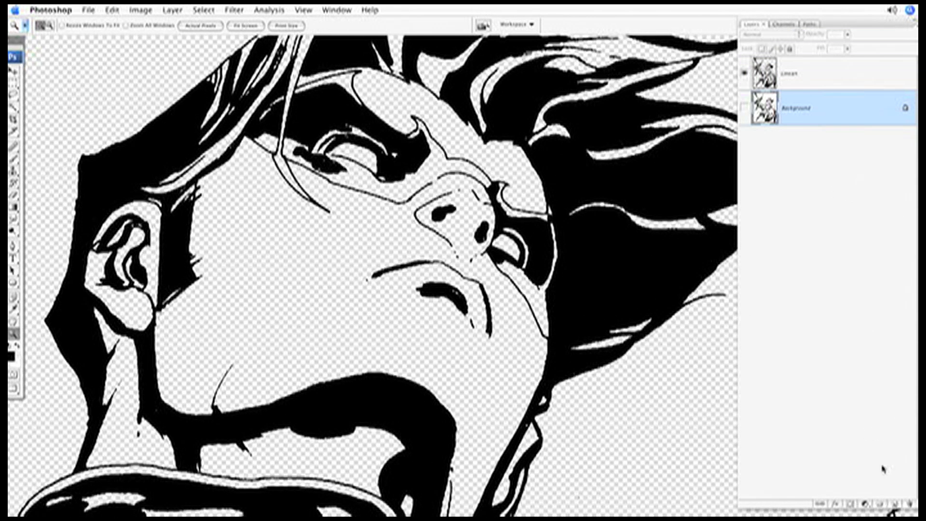
pyautogui.click(866, 504)
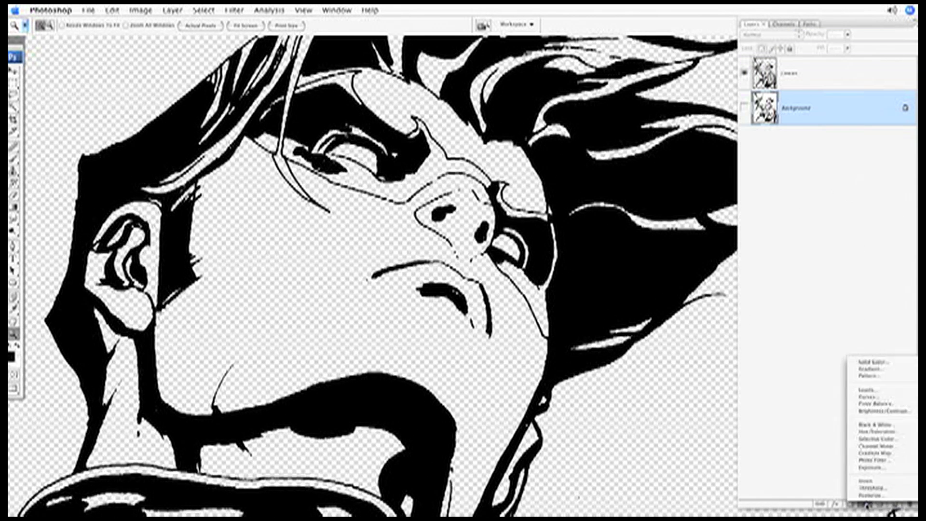
pyautogui.click(868, 361)
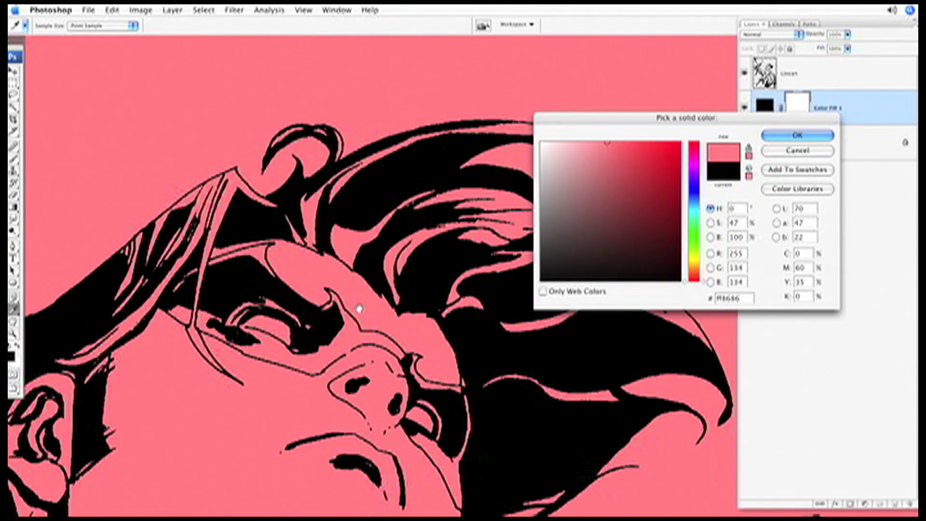
pyautogui.click(798, 135)
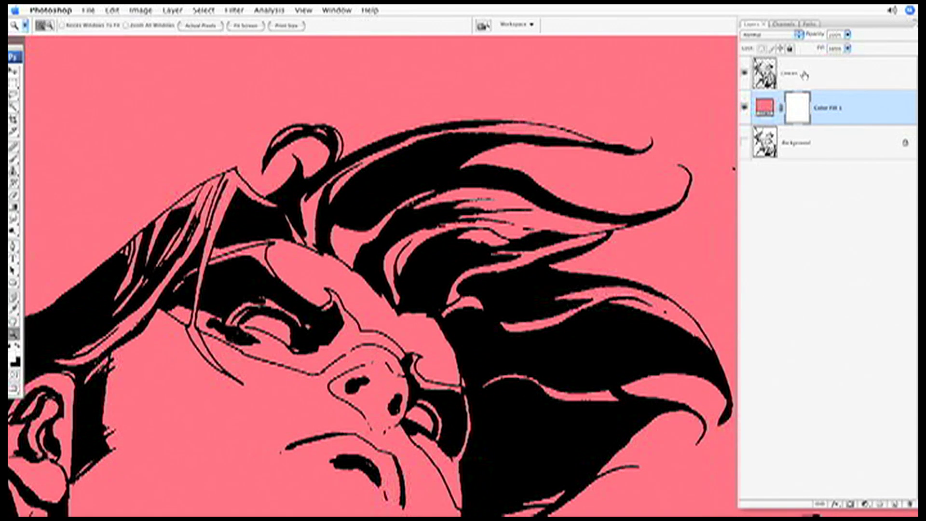
# Step: Make a freehand lasso selection around the side of the nose on the Lineart layer
pyautogui.click(805, 75)
pyautogui.press('l')
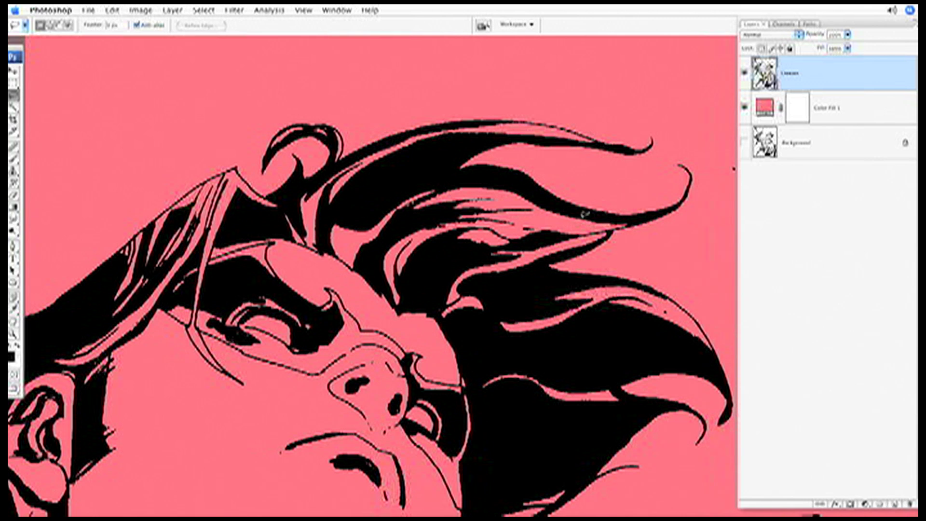
pyautogui.moveTo(524, 294); pyautogui.dragTo(545, 242)
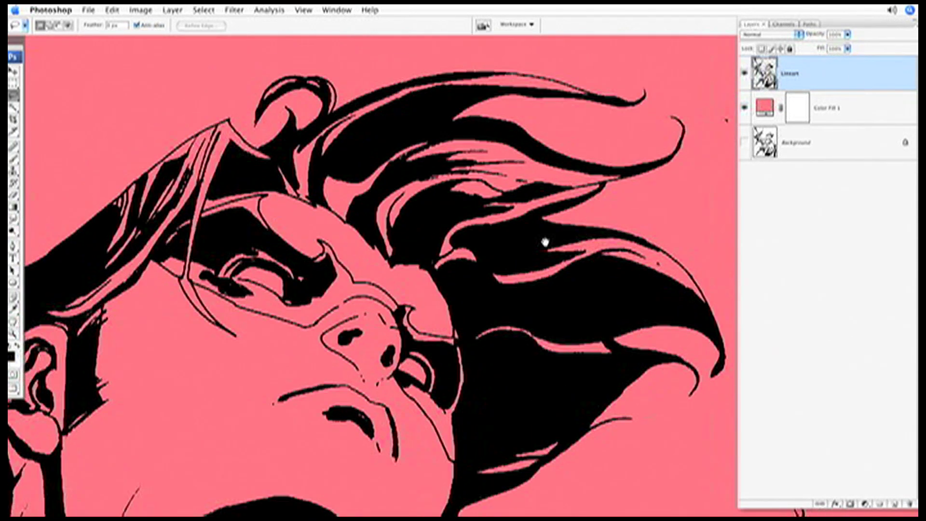
pyautogui.click(829, 107)
pyautogui.click(828, 82)
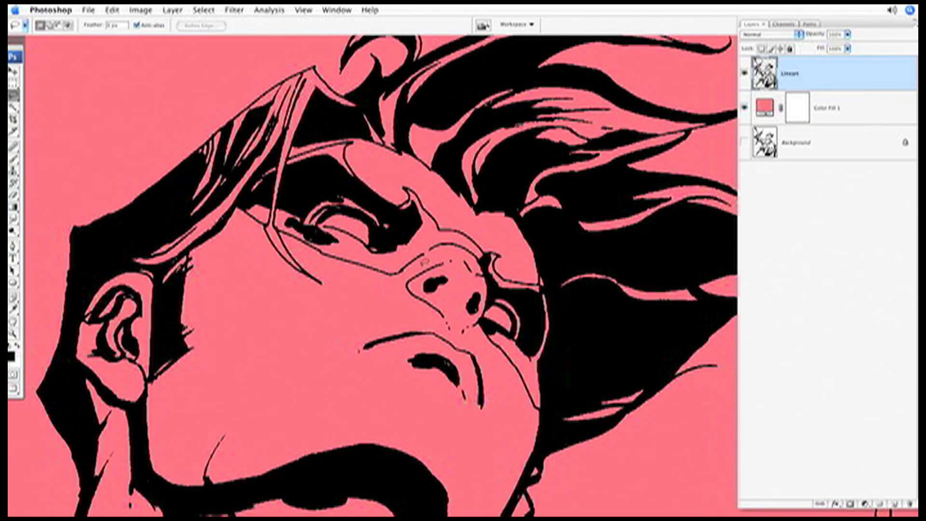
pyautogui.moveTo(398, 286); pyautogui.dragTo(440, 329)
pyautogui.moveTo(456, 254); pyautogui.dragTo(455, 255)
pyautogui.scroll(-2, 446, 249)
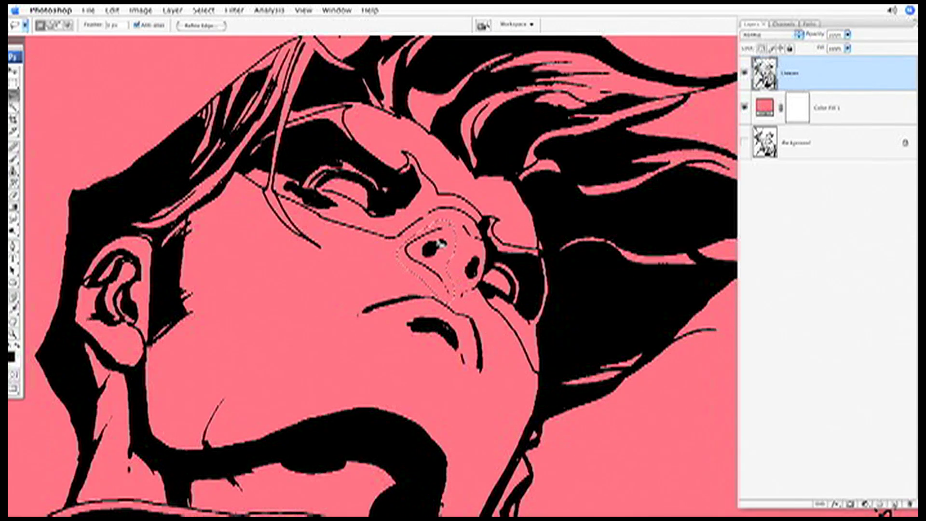
pyautogui.scroll(2, 480, 219)
pyautogui.hscroll(3, 480, 220)
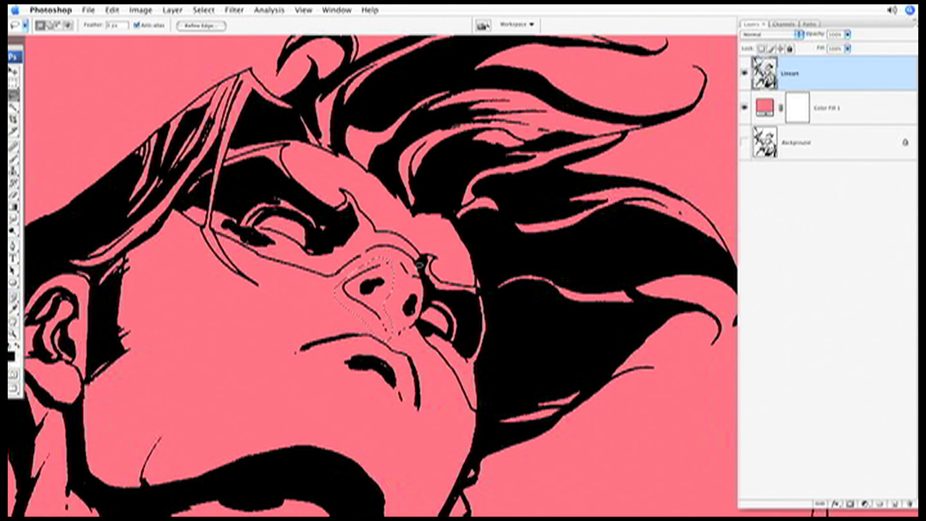